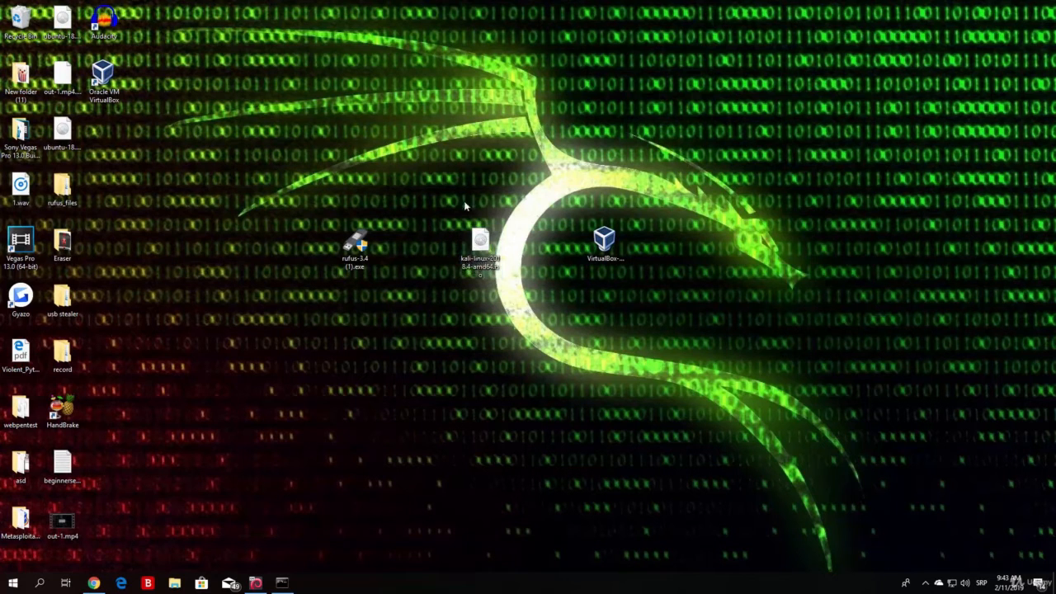
{"action": "left_click_drag", "start_coordinate": [532, 338], "coordinate": [428, 172]}
{"action": "left_click", "coordinate": [428, 173]}
{"action": "mouse_move", "coordinate": [351, 242]}
{"action": "left_mouse_down"}
{"action": "mouse_move", "coordinate": [354, 229]}
{"action": "mouse_move", "coordinate": [400, 242]}
{"action": "mouse_move", "coordinate": [357, 245]}
{"action": "left_mouse_up"}
{"action": "left_click_drag", "start_coordinate": [511, 320], "coordinate": [202, 192]}
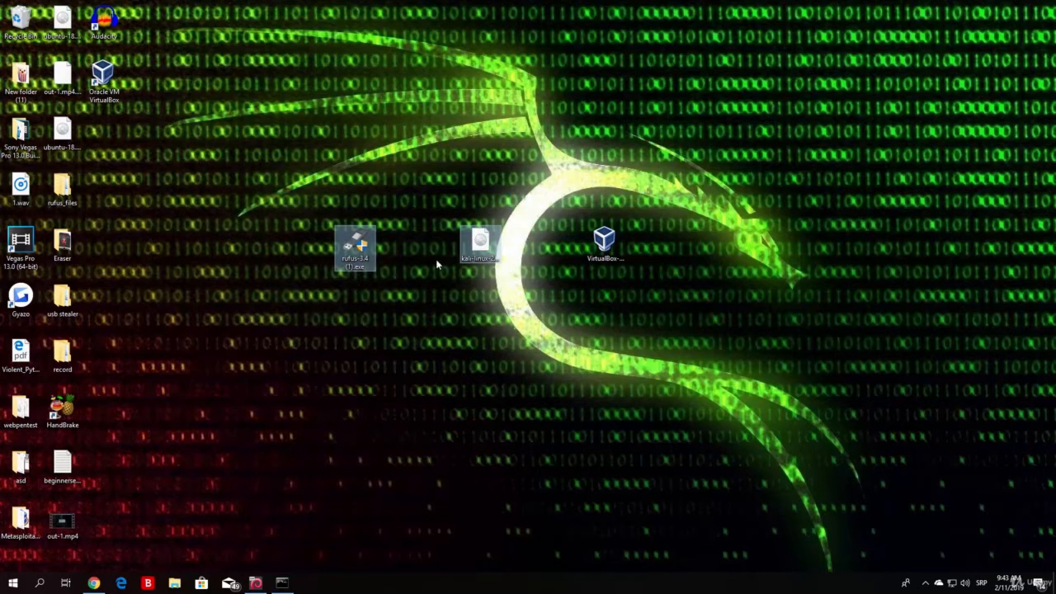
{"action": "left_click_drag", "start_coordinate": [524, 304], "coordinate": [449, 198]}
{"action": "left_click", "coordinate": [491, 252]}
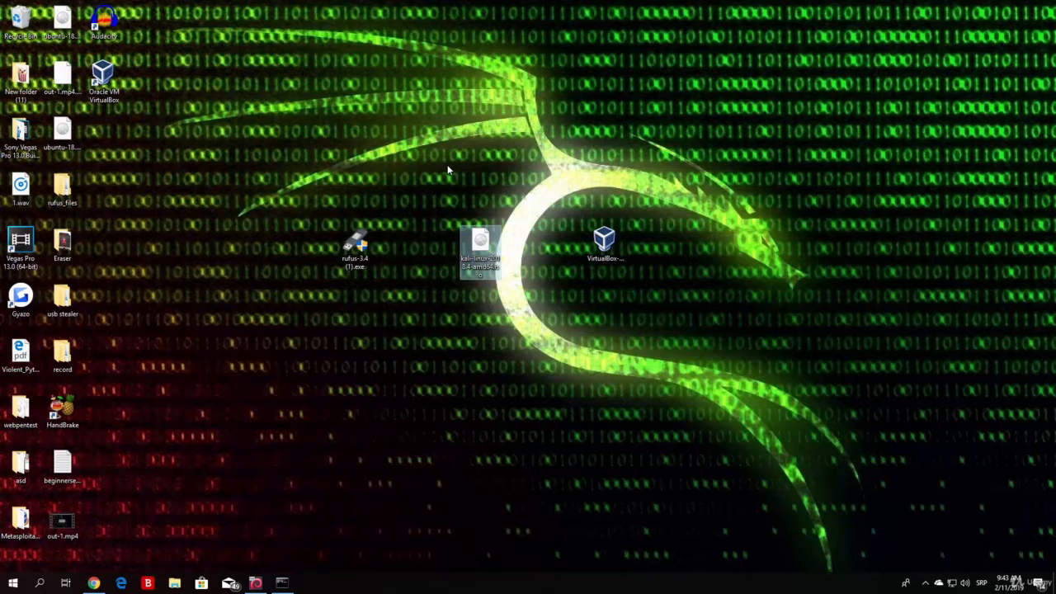
{"action": "left_click_drag", "start_coordinate": [393, 320], "coordinate": [311, 175]}
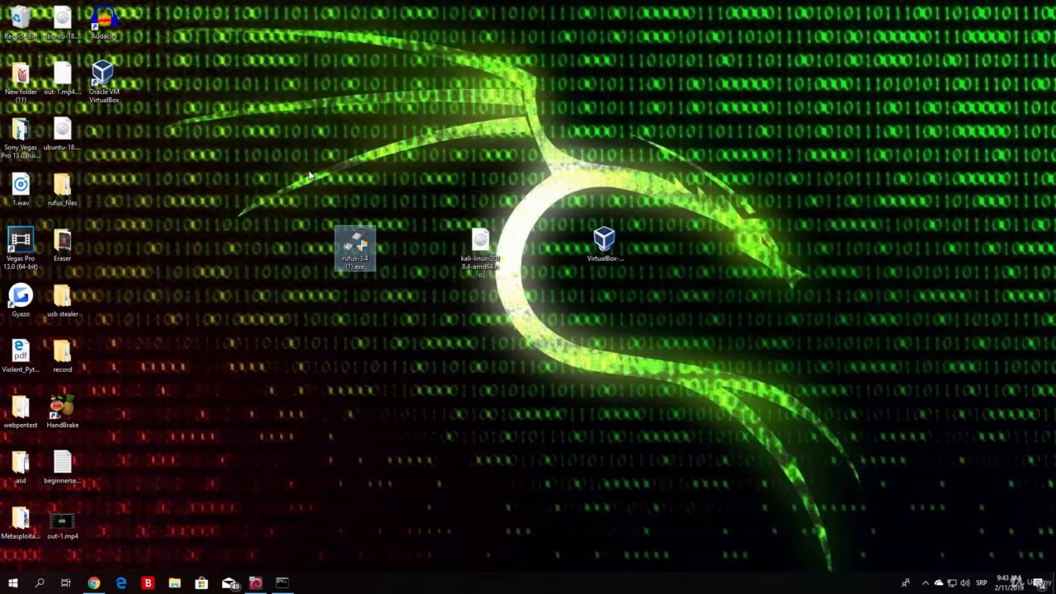
Look up the Rufus 3.4 download entry and its file size on the Rufus website in the browser.
{"action": "left_click", "coordinate": [93, 583]}
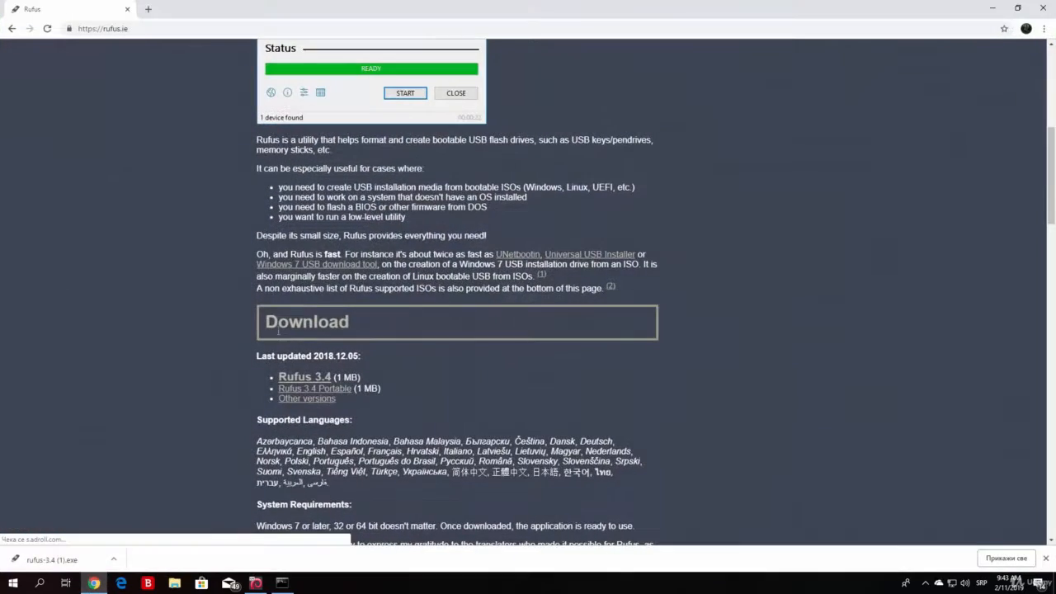
{"action": "left_click_drag", "start_coordinate": [1052, 198], "coordinate": [1053, 232]}
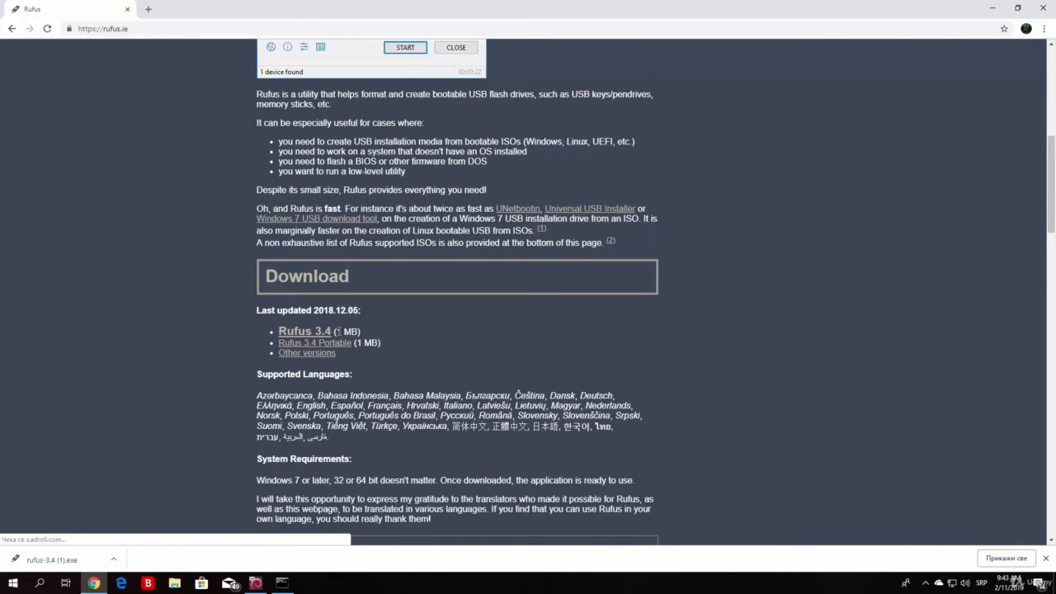
{"action": "left_click_drag", "start_coordinate": [336, 331], "coordinate": [356, 331]}
{"action": "left_click", "coordinate": [993, 7]}
Launch rufus-3.4 (1).exe from the desktop with permission to make changes, and move its window clear of the ISO and installer files.
{"action": "double_click", "coordinate": [340, 235]}
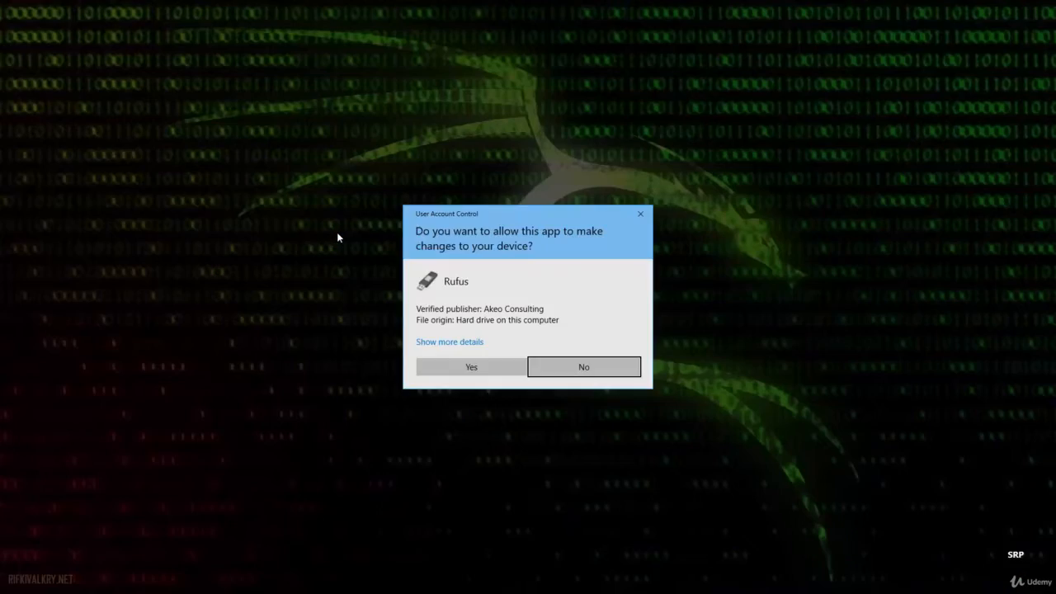
{"action": "left_click", "coordinate": [484, 373]}
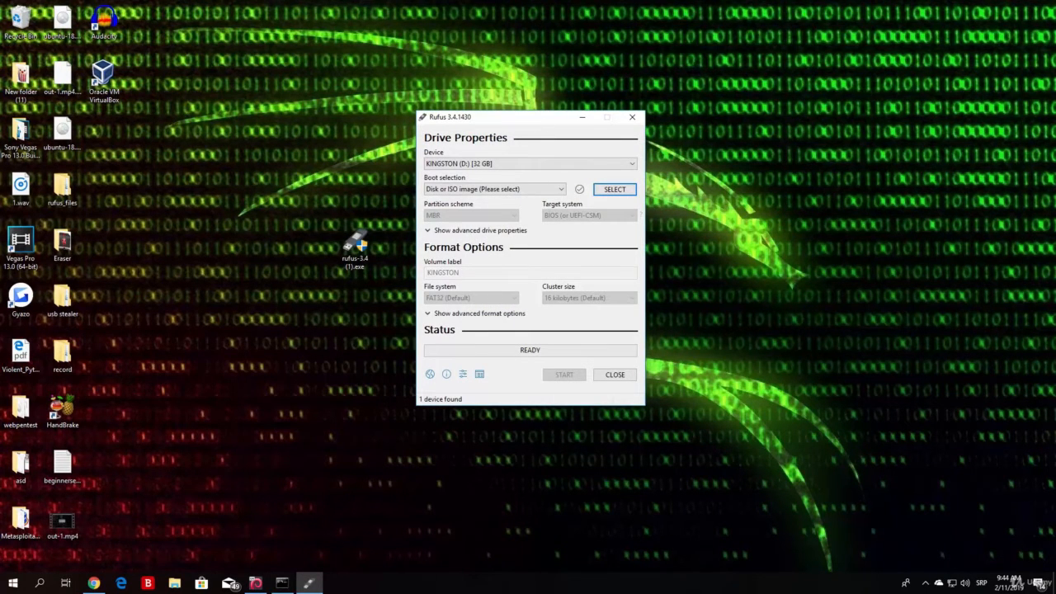
{"action": "left_click_drag", "start_coordinate": [541, 124], "coordinate": [212, 167]}
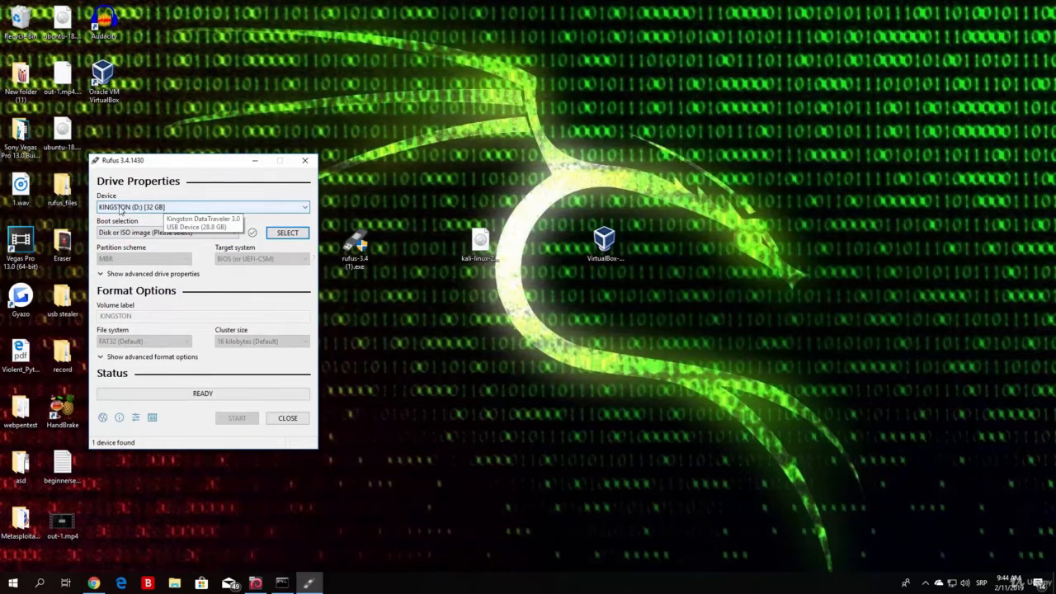
Choose KINGSTON (D:) [32 GB] as the target device and Disk or ISO image as the boot selection.
{"action": "left_click", "coordinate": [193, 205]}
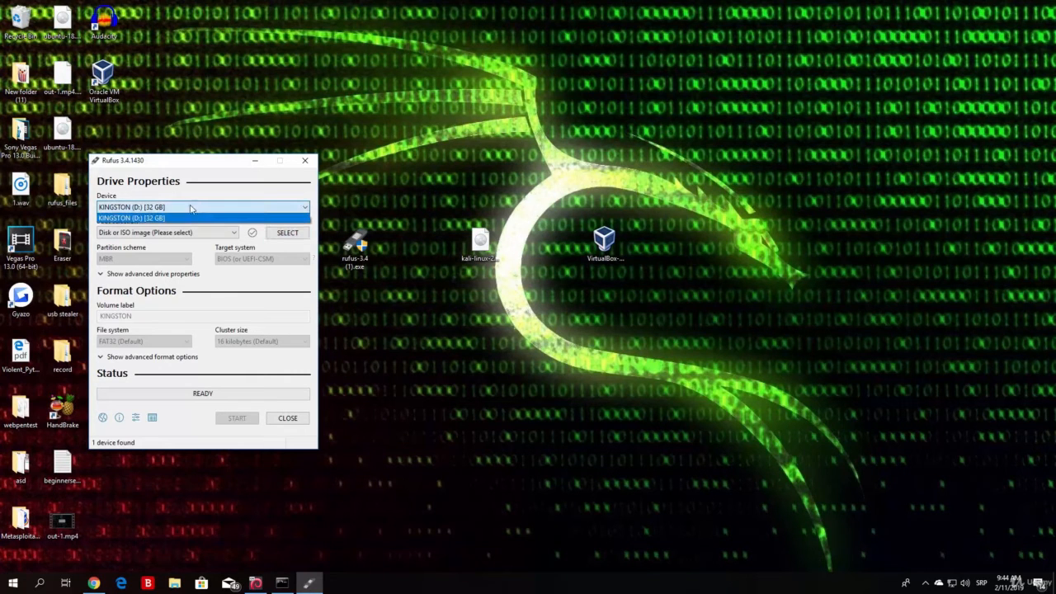
{"action": "left_click", "coordinate": [146, 218]}
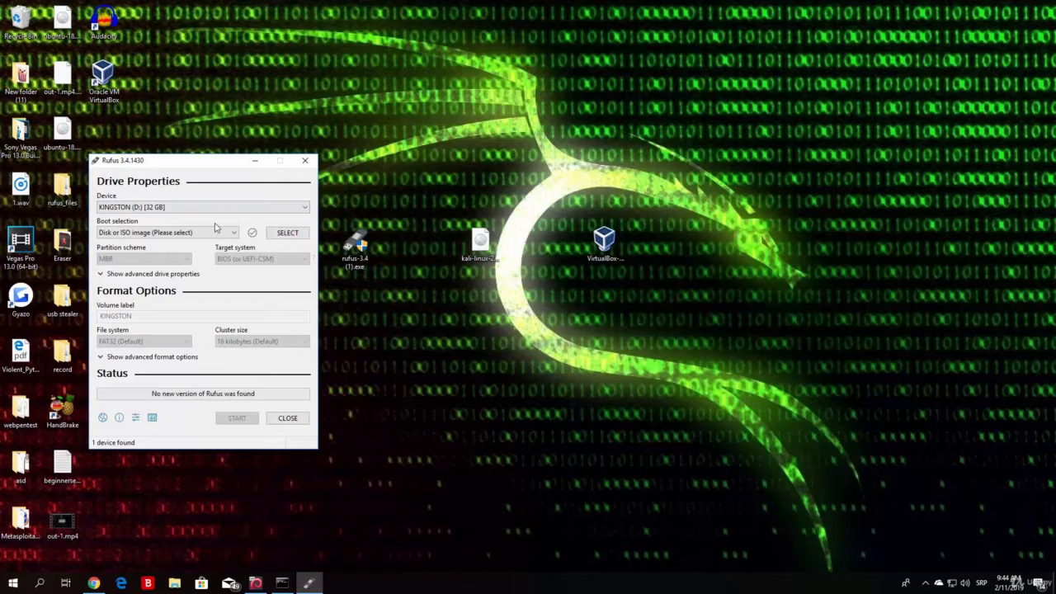
{"action": "left_click", "coordinate": [189, 233]}
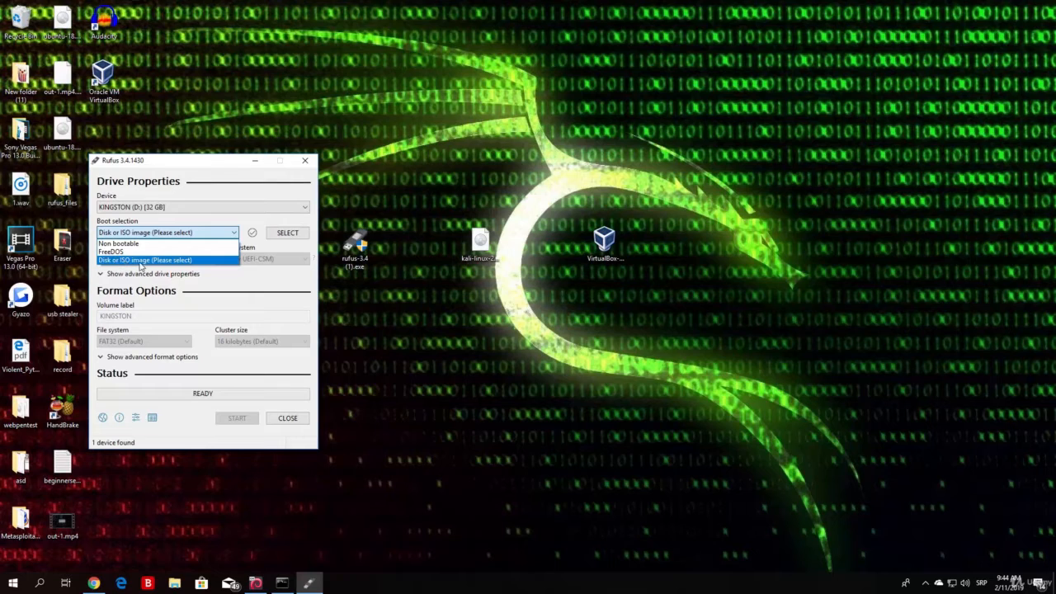
{"action": "left_click", "coordinate": [146, 264]}
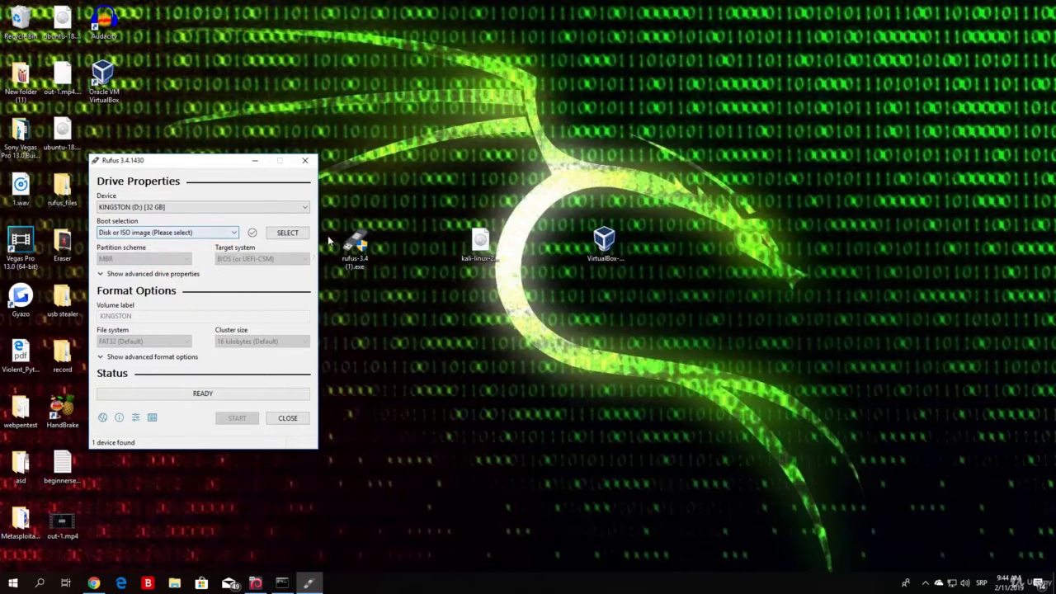
Load kali-linux-2018.4-amd64.iso from the Desktop folder as the boot image.
{"action": "left_click", "coordinate": [279, 236]}
{"action": "left_click", "coordinate": [133, 302]}
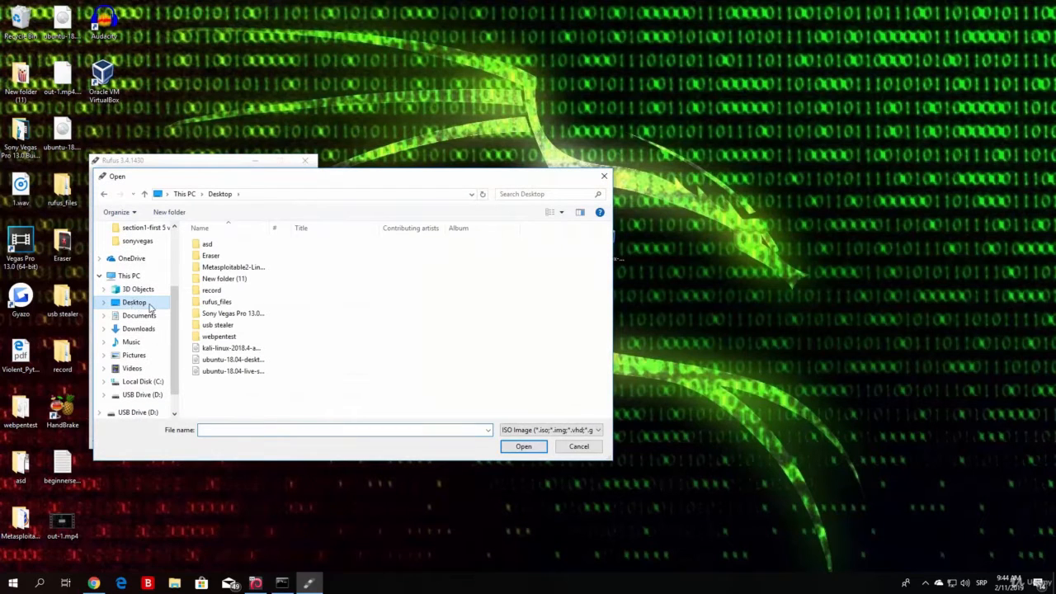
{"action": "left_click", "coordinate": [227, 352]}
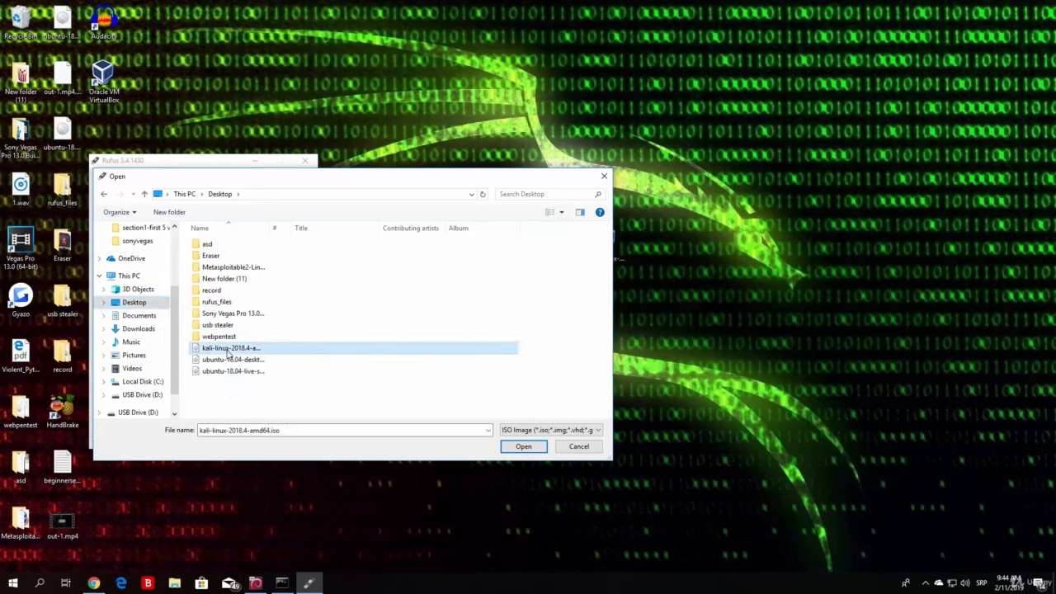
{"action": "left_click", "coordinate": [523, 446]}
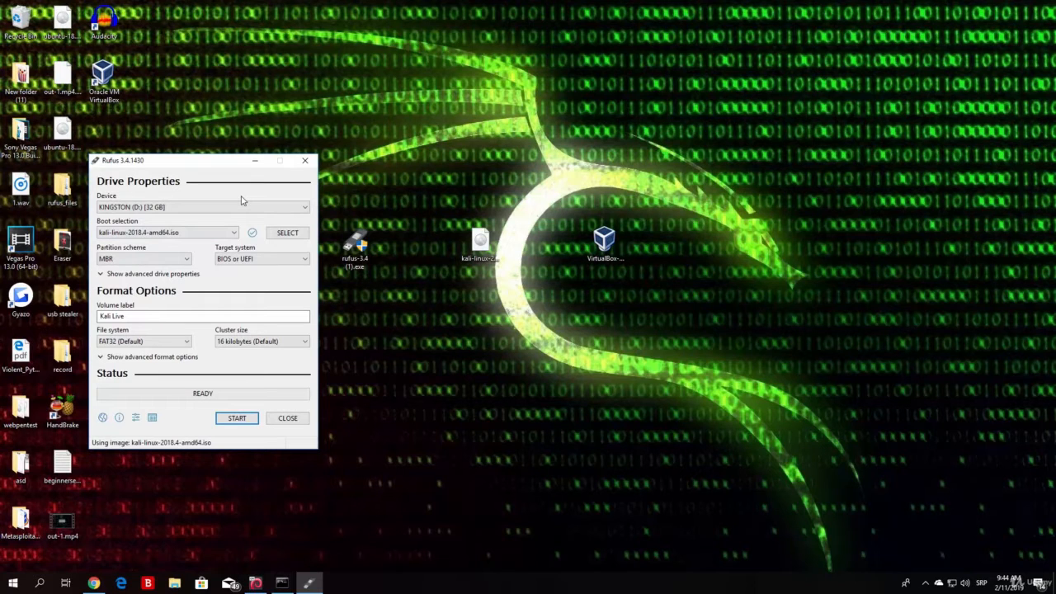
Start writing the Kali image to the USB drive in ISO Image mode, accepting the Syslinux file download and the erasure of the drive.
{"action": "left_click", "coordinate": [237, 418]}
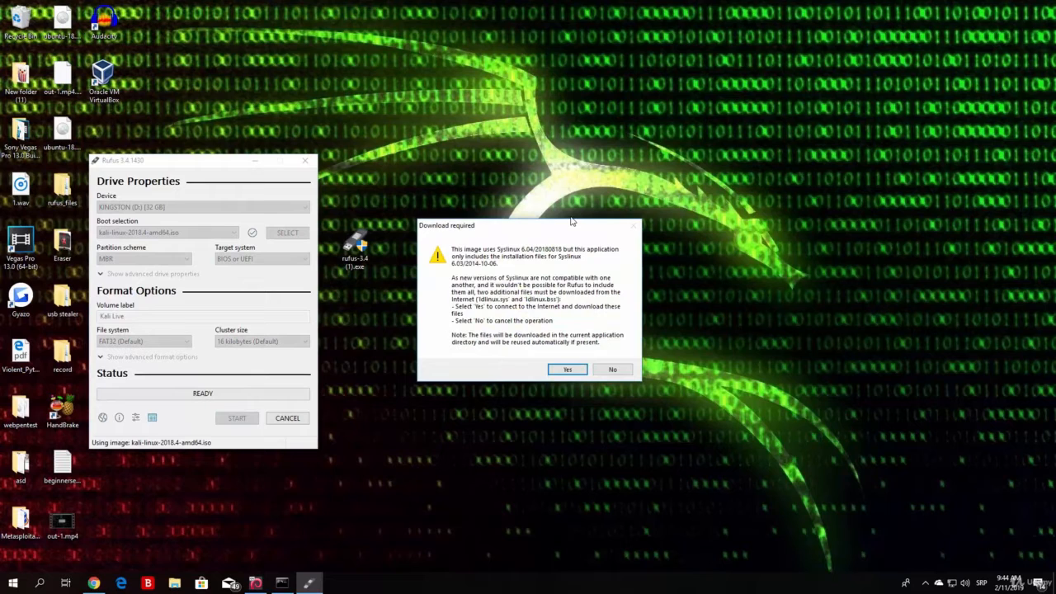
{"action": "left_click", "coordinate": [561, 373]}
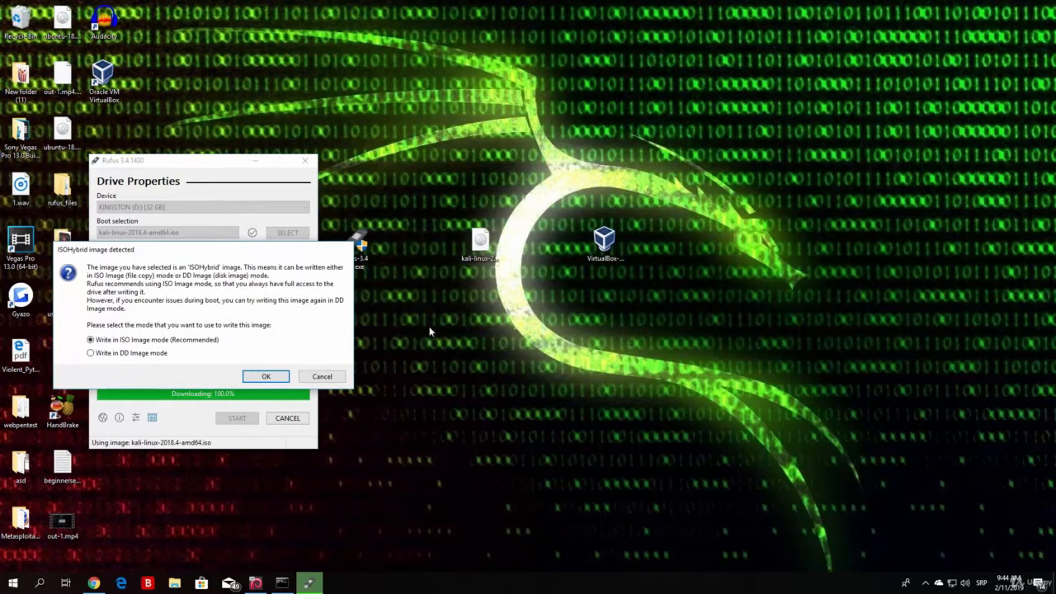
{"action": "left_click_drag", "start_coordinate": [189, 249], "coordinate": [481, 200]}
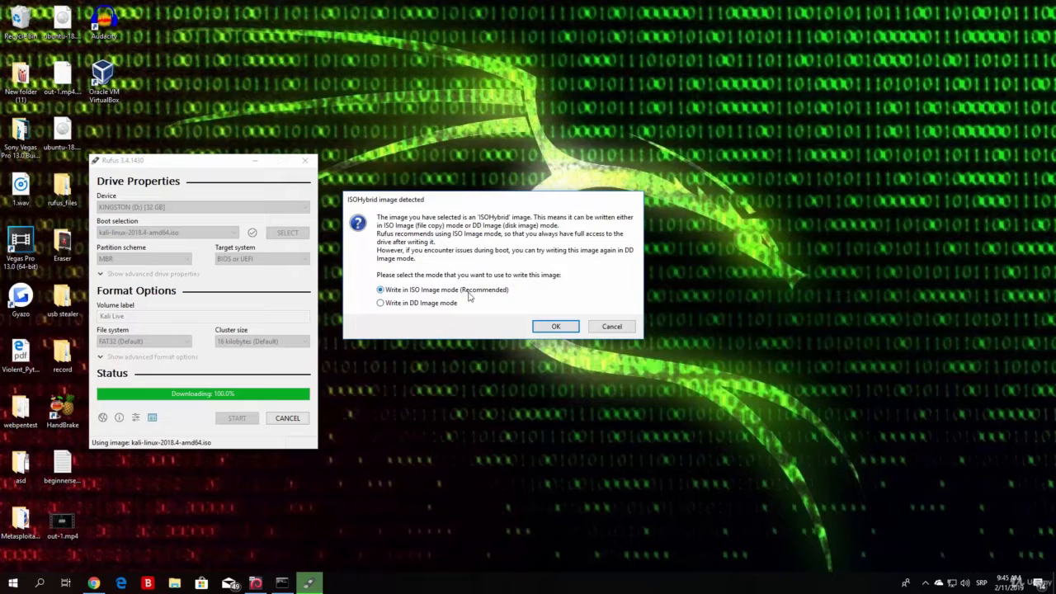
{"action": "left_click", "coordinate": [556, 326]}
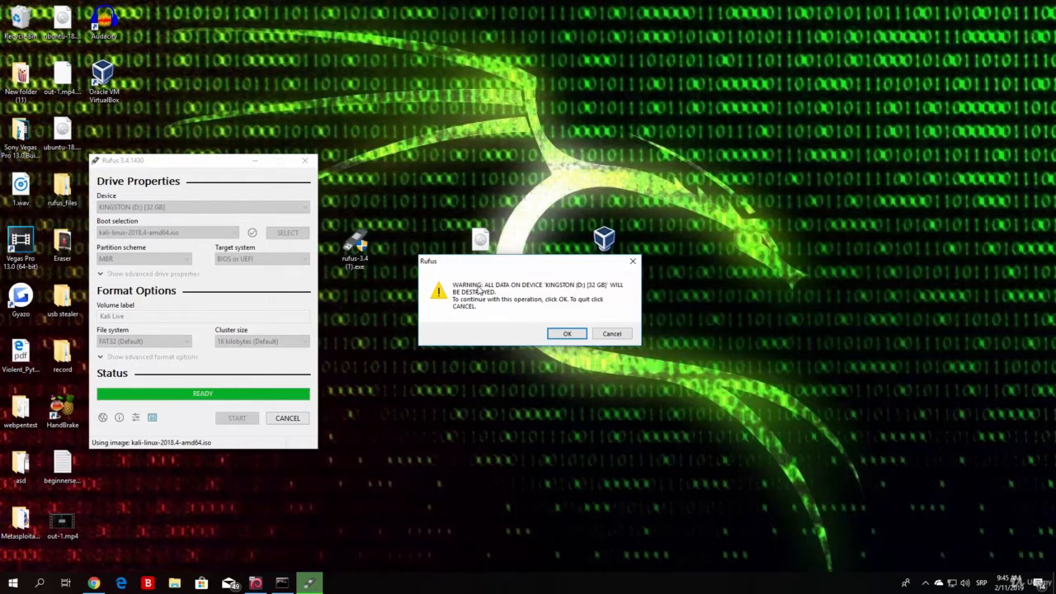
{"action": "left_click", "coordinate": [568, 334]}
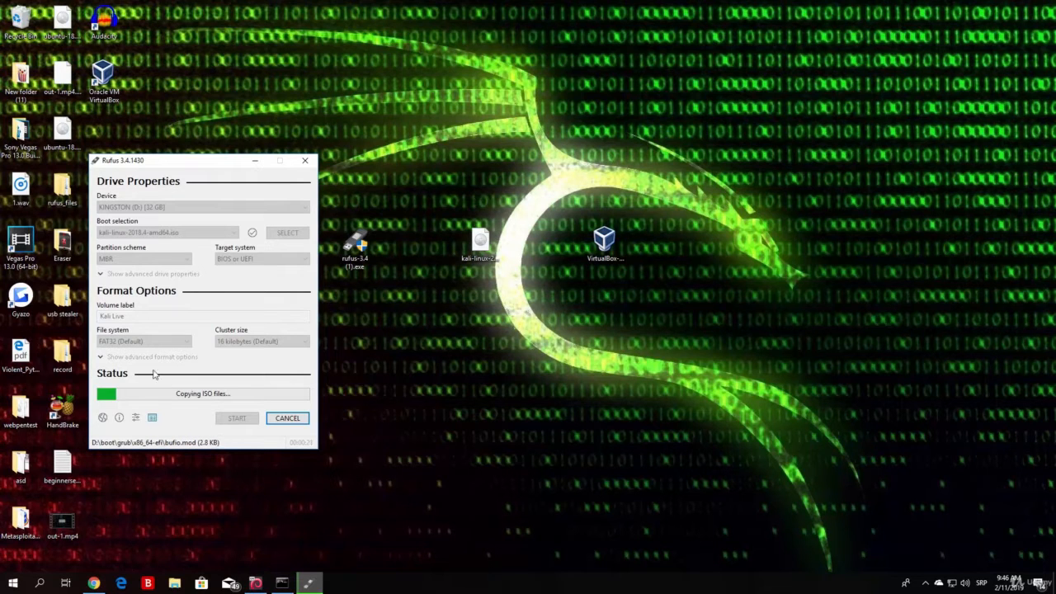
Move the Rufus window aside and arrange the ubuntu-18.04-desktop-amd64.iso icon above the Kali Linux ISO in the middle of the desktop.
{"action": "left_click_drag", "start_coordinate": [206, 163], "coordinate": [696, 119]}
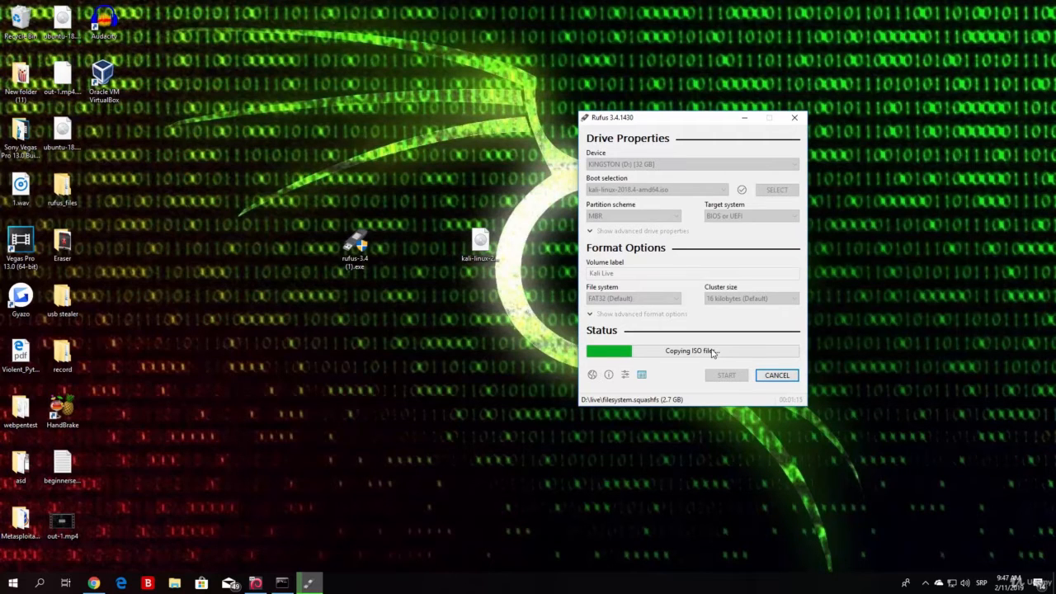
{"action": "left_click", "coordinate": [60, 128]}
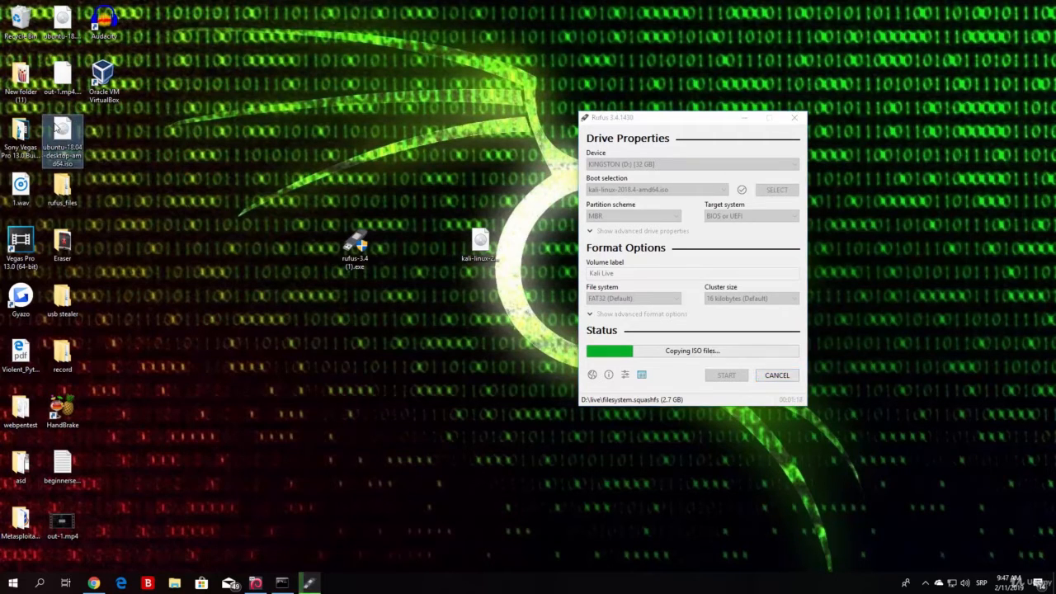
{"action": "left_click_drag", "start_coordinate": [66, 132], "coordinate": [448, 268]}
{"action": "left_click_drag", "start_coordinate": [502, 305], "coordinate": [405, 186]}
{"action": "left_click", "coordinate": [412, 192]}
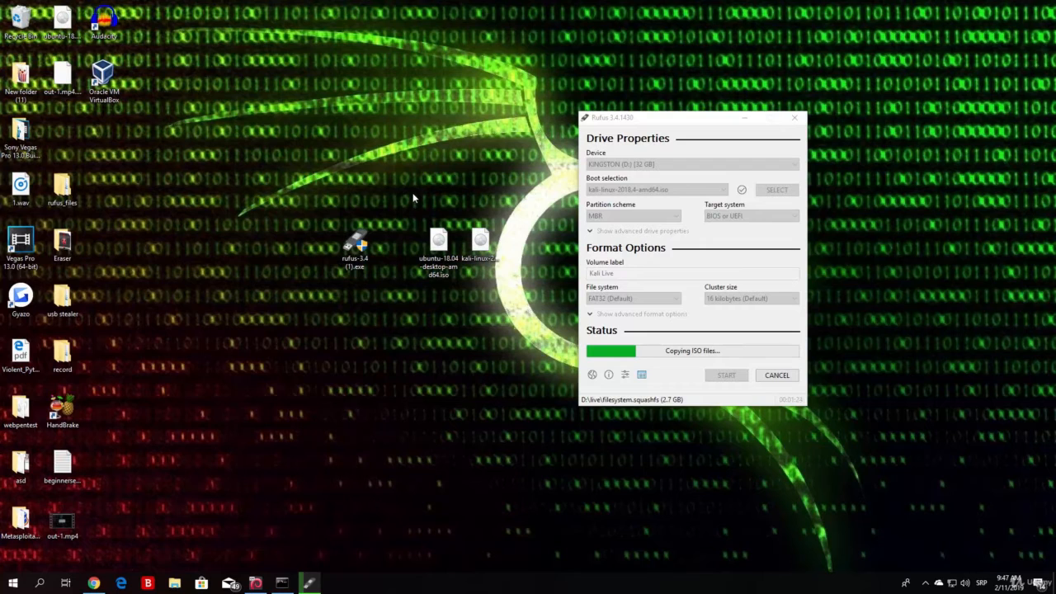
{"action": "left_click_drag", "start_coordinate": [415, 198], "coordinate": [510, 294]}
{"action": "left_click", "coordinate": [510, 306]}
{"action": "left_click_drag", "start_coordinate": [484, 244], "coordinate": [409, 362]}
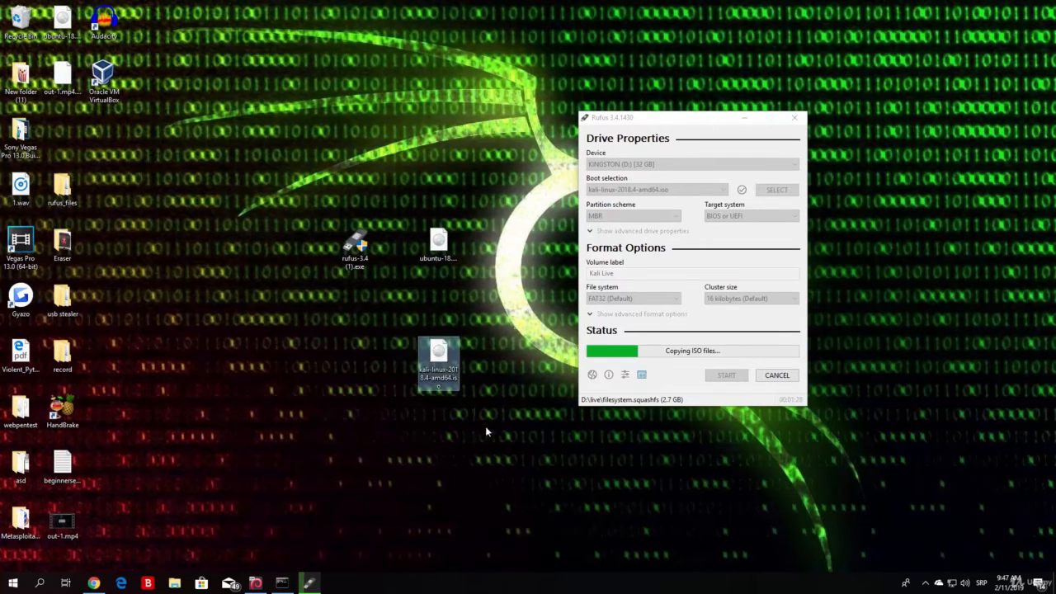
{"action": "left_click_drag", "start_coordinate": [489, 436], "coordinate": [397, 321]}
{"action": "left_click", "coordinate": [474, 415]}
{"action": "left_click_drag", "start_coordinate": [511, 431], "coordinate": [366, 297]}
{"action": "left_click", "coordinate": [347, 323]}
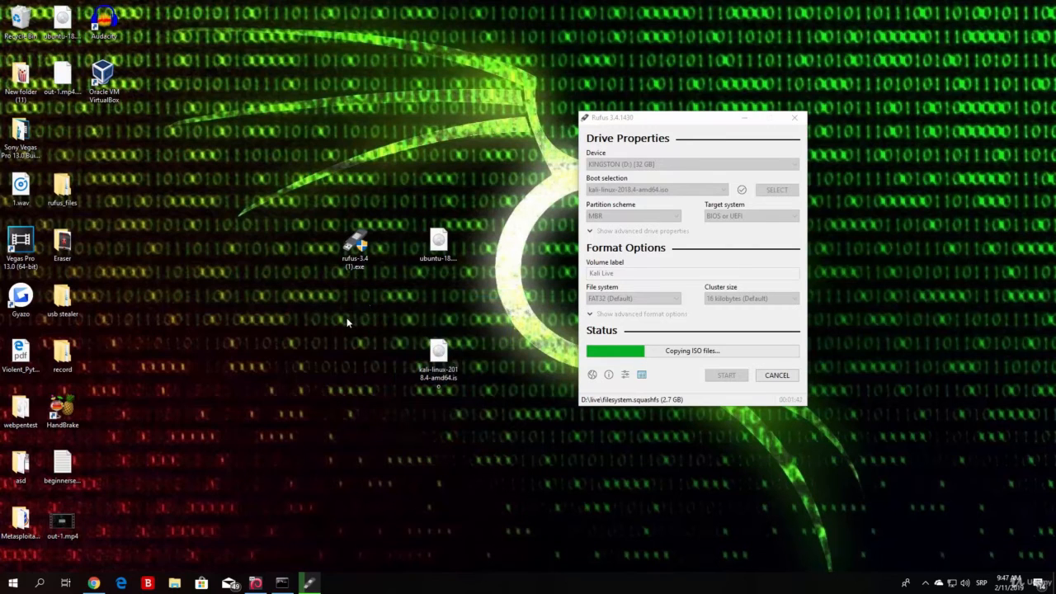